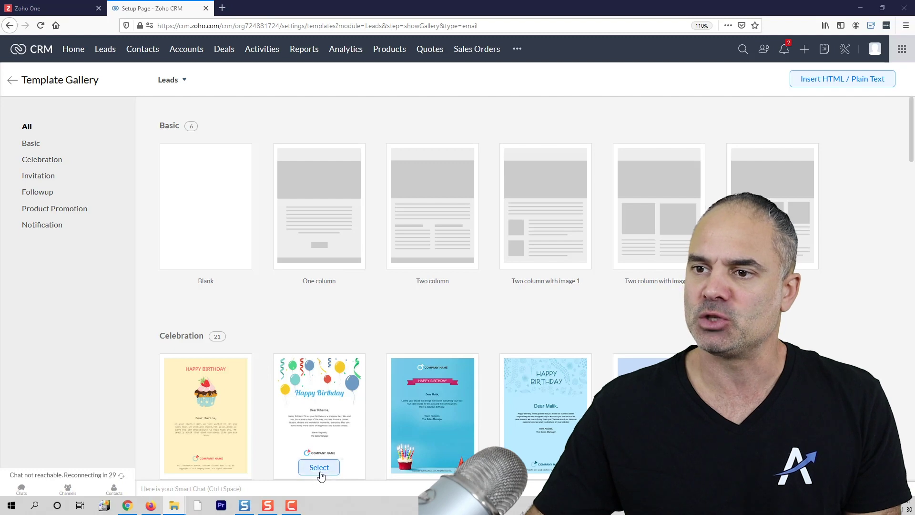
Step: Start a template from the Happy Birthday design, then discard it without saving
click(320, 471)
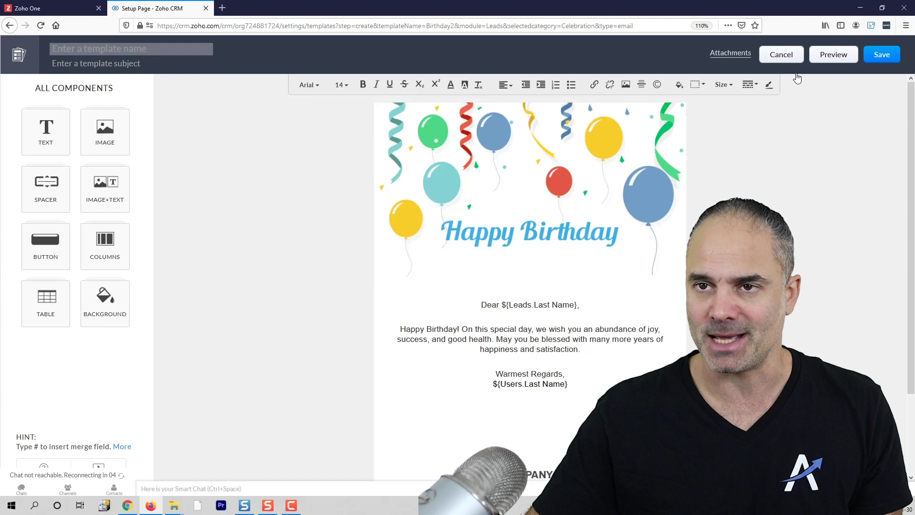
click(781, 54)
click(443, 102)
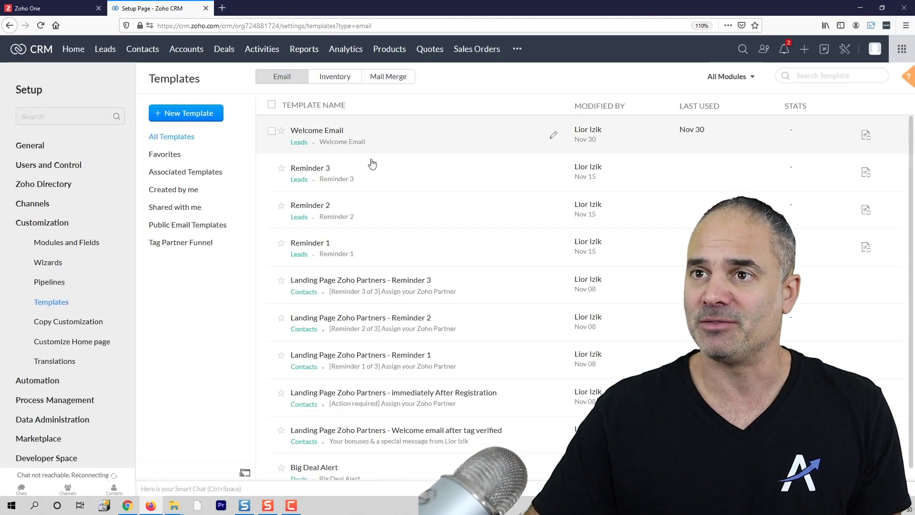
click(211, 118)
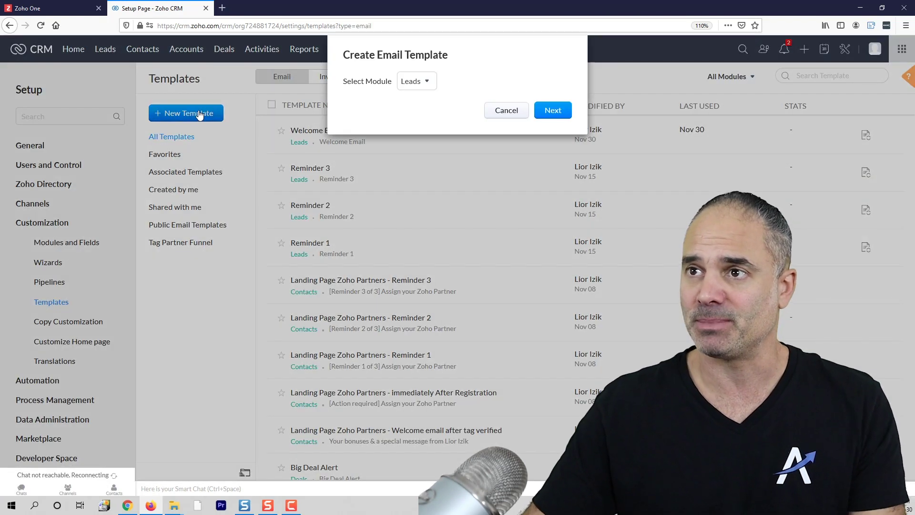
click(549, 107)
click(210, 256)
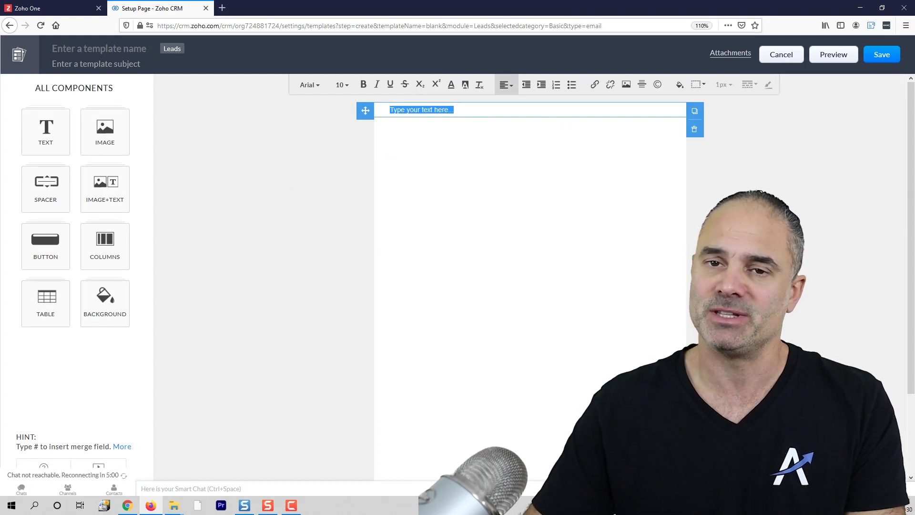
click(781, 55)
click(437, 100)
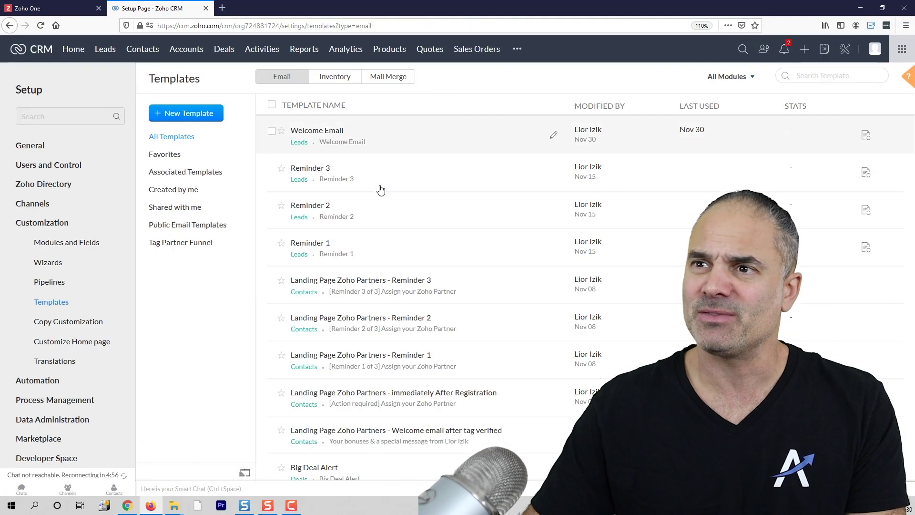
Step: Preview the Reminder 3 template and select its one-line 'Reminder 3' body text
click(322, 181)
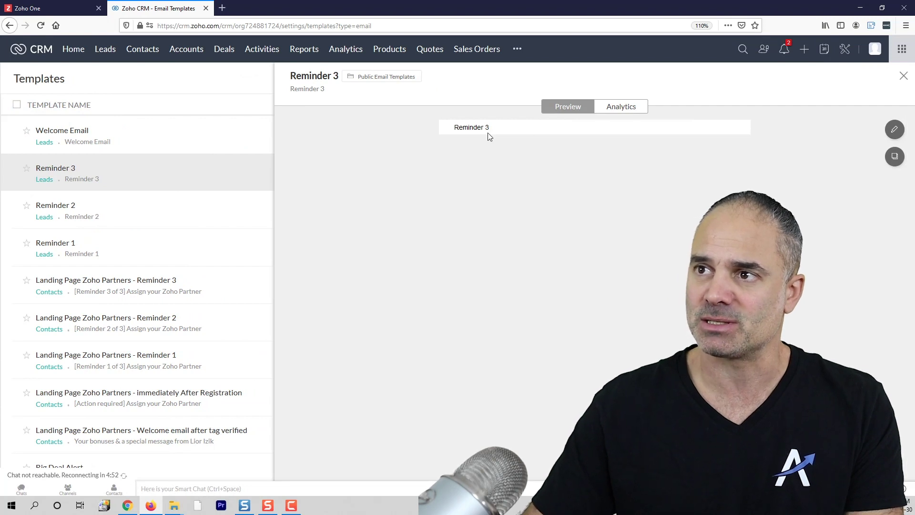
triple_click(469, 126)
click(518, 163)
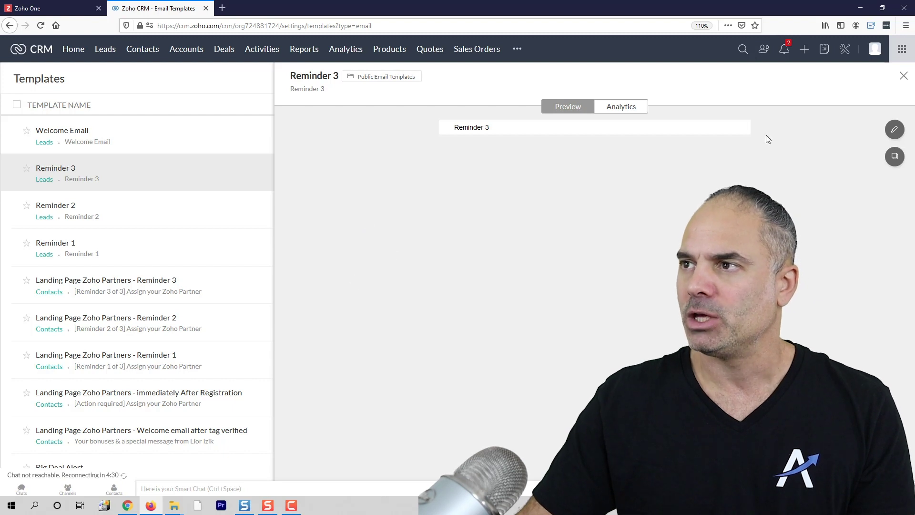
Step: Set the Reminder 3 template's outer background colour to white
click(895, 131)
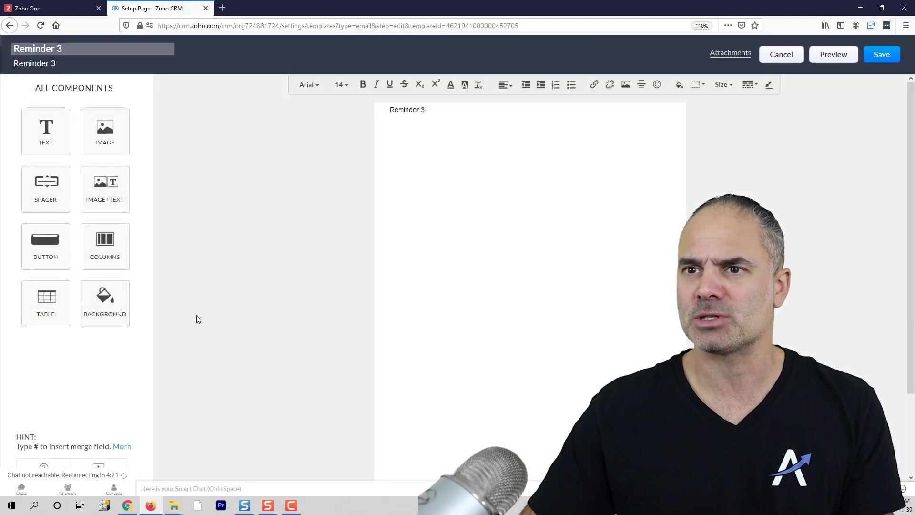
click(105, 304)
click(110, 138)
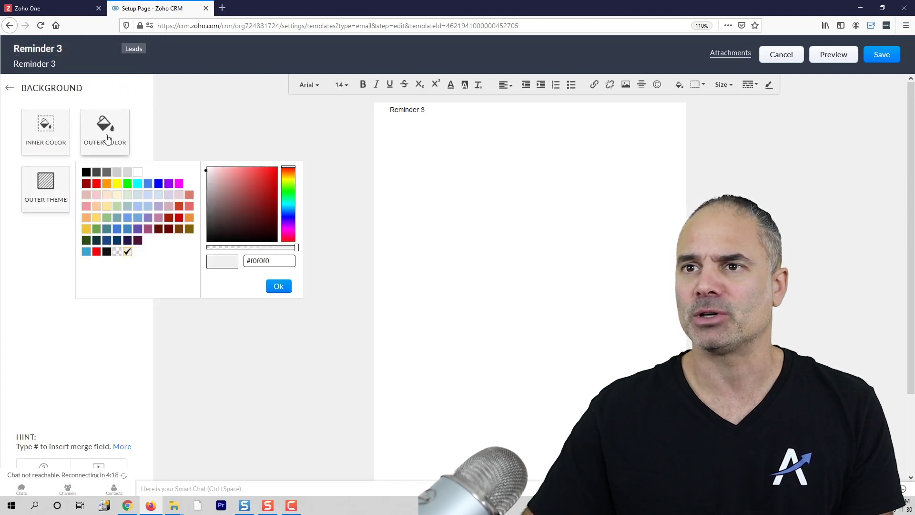
click(138, 174)
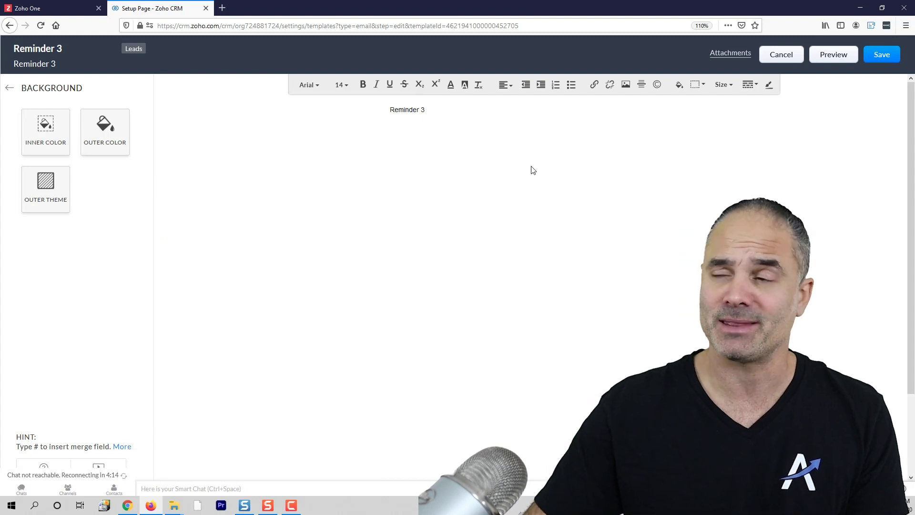
Step: Save the template as a new version with the comment 'test'
click(884, 57)
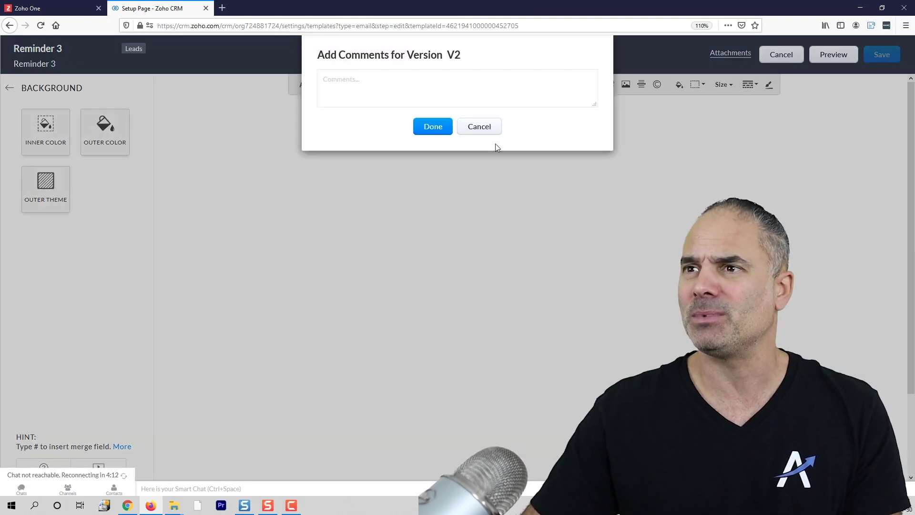
text(test)
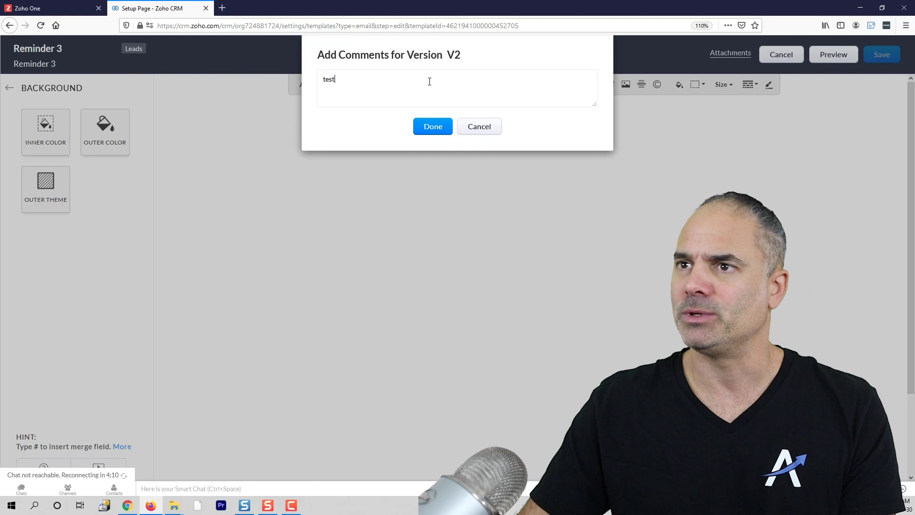
click(426, 130)
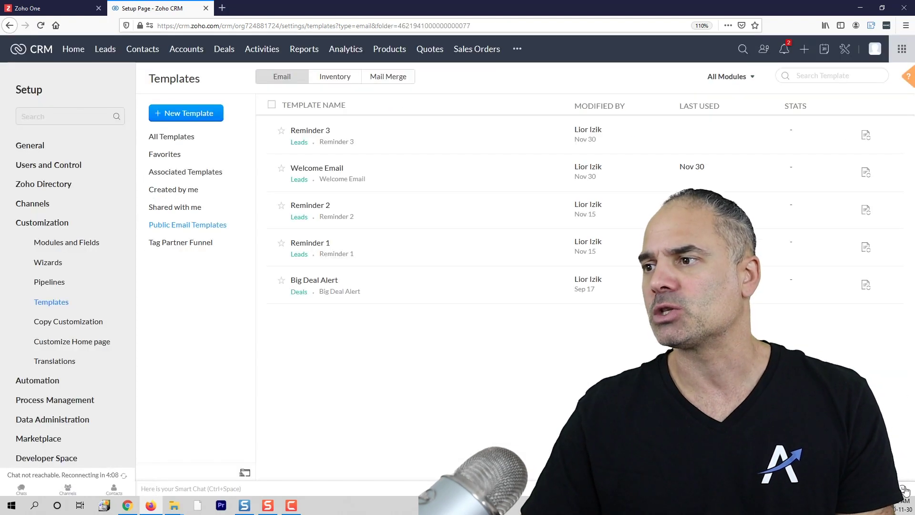
Step: Open the sample lead's record, load Reminder 3 into an email to them, then close the draft
click(816, 199)
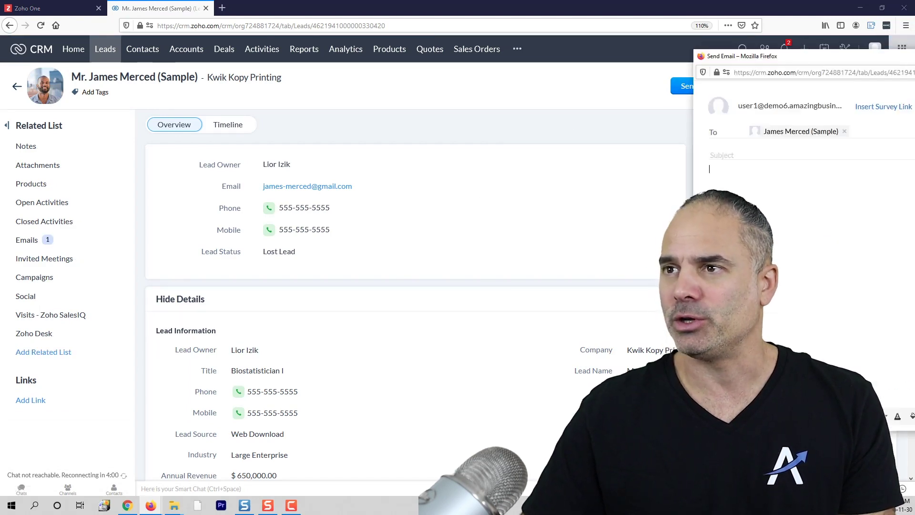
click(435, 109)
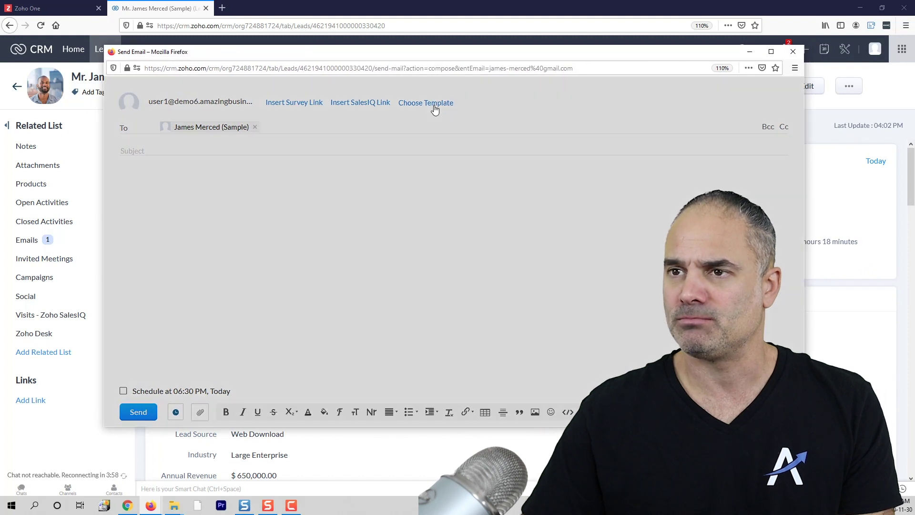
click(335, 163)
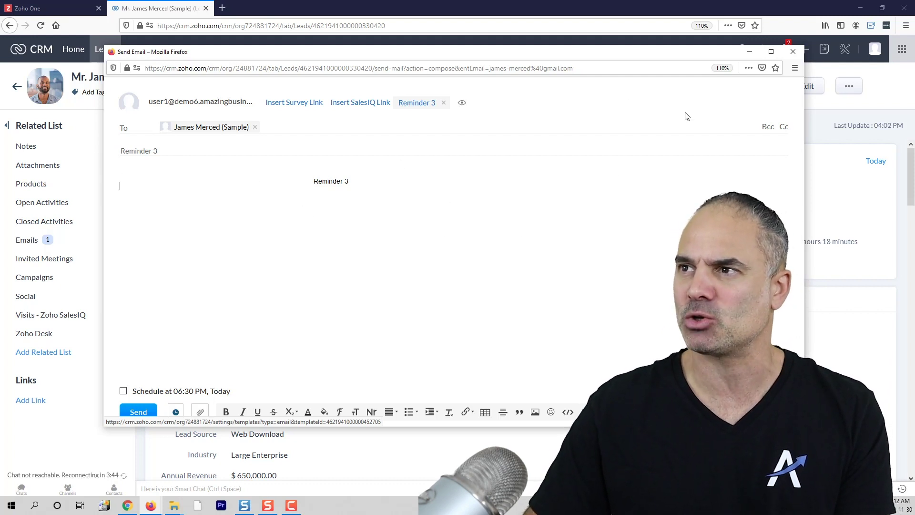
click(793, 52)
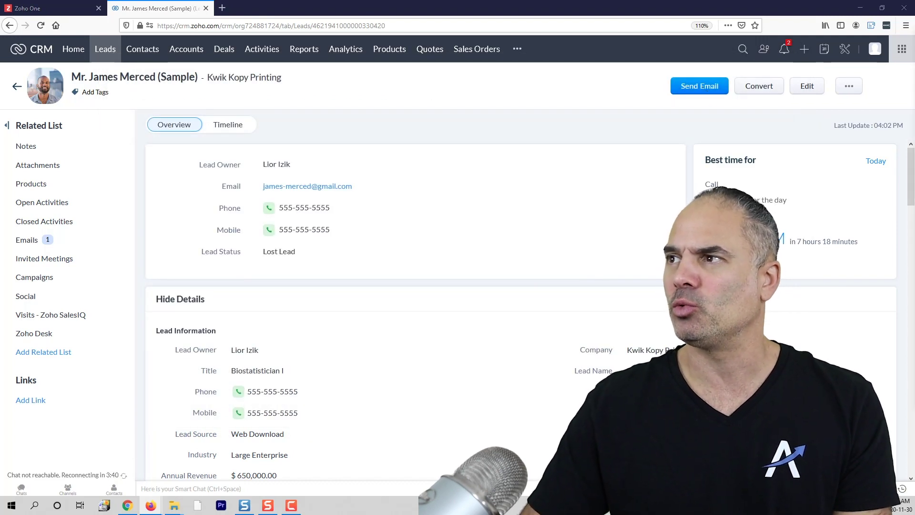
Step: Compose a new email to the lead with a greeting and 'How are' in the body
click(699, 86)
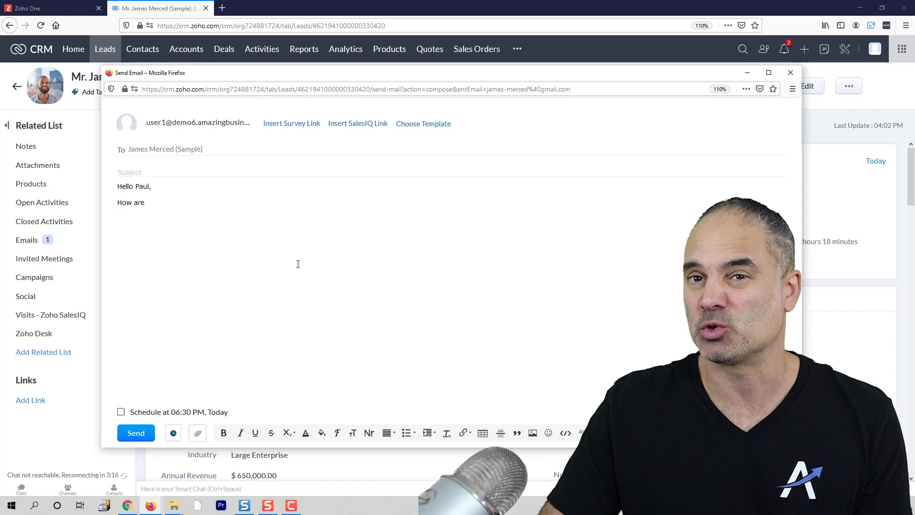
Step: Discard the email draft, go to Setup > Templates, and begin a new Leads email template
click(790, 74)
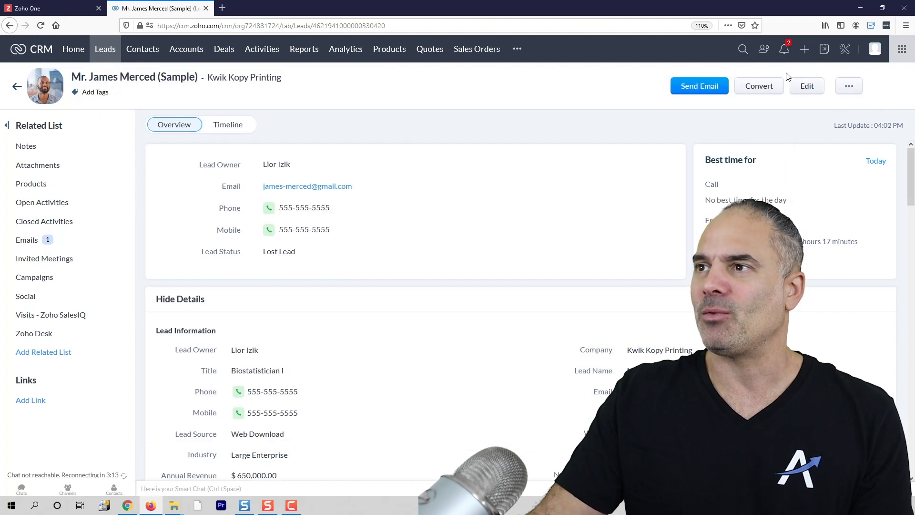
click(845, 51)
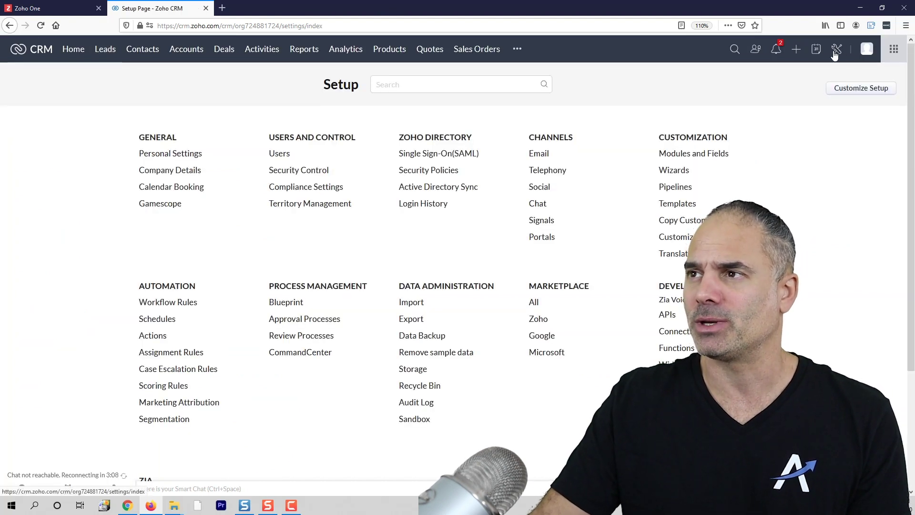
click(677, 204)
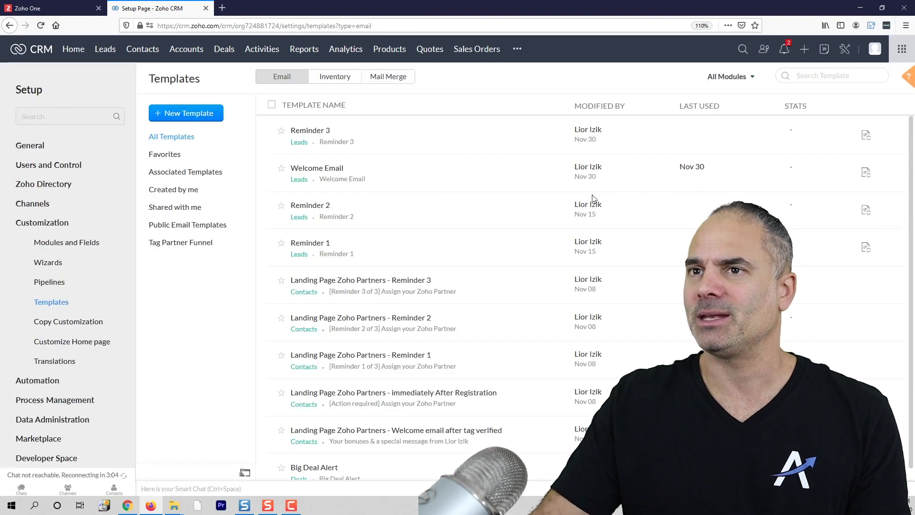
click(185, 116)
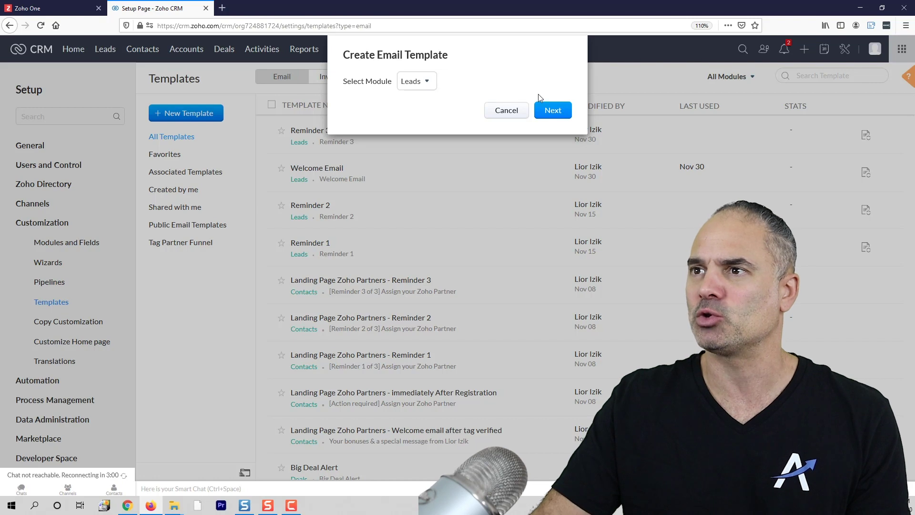
click(543, 113)
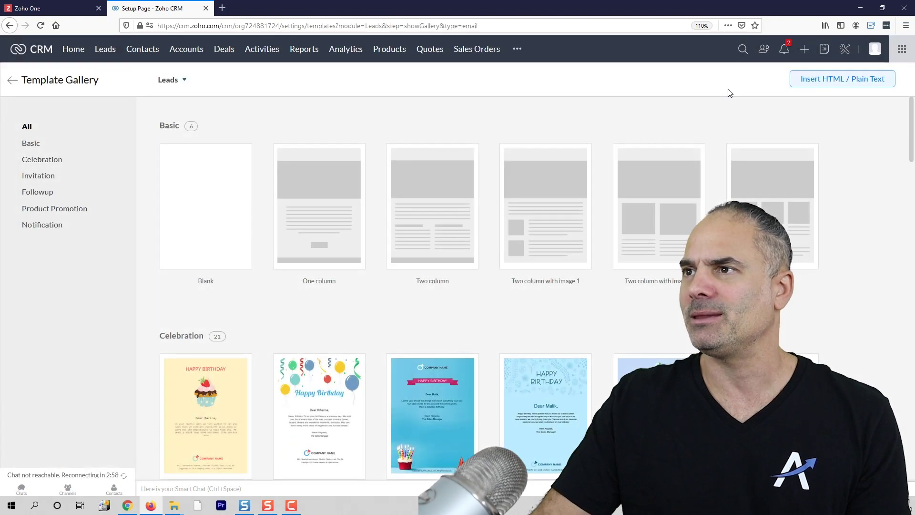
Step: Start a plain-text template body with 'Hello ${Leads.First Name}'
click(840, 80)
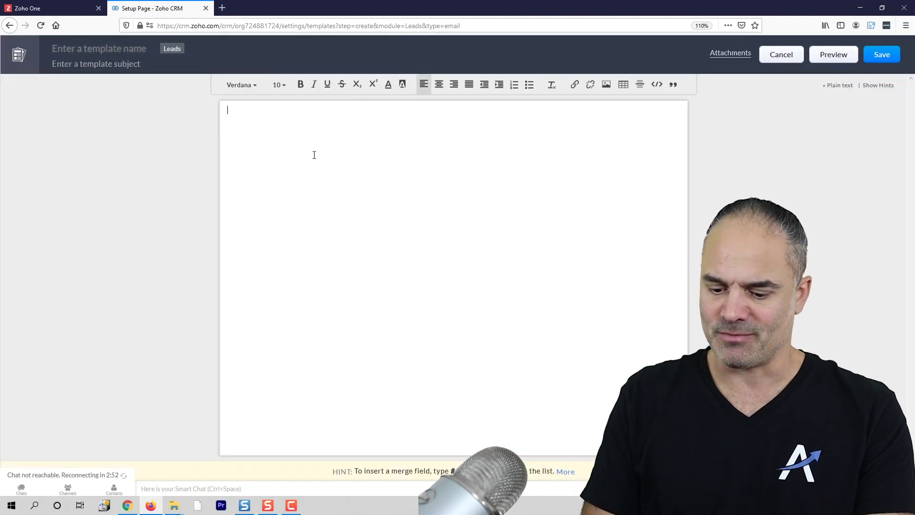
text(Hello)
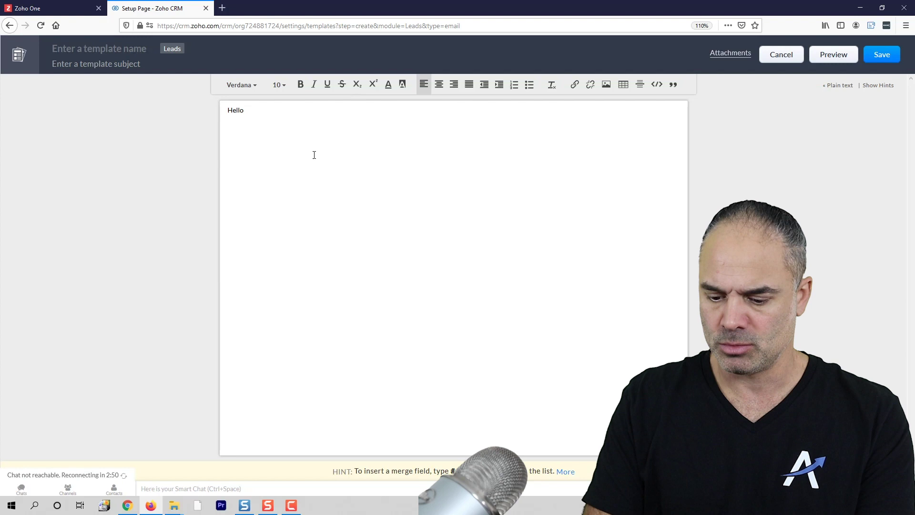
text( #firs)
key(Up)
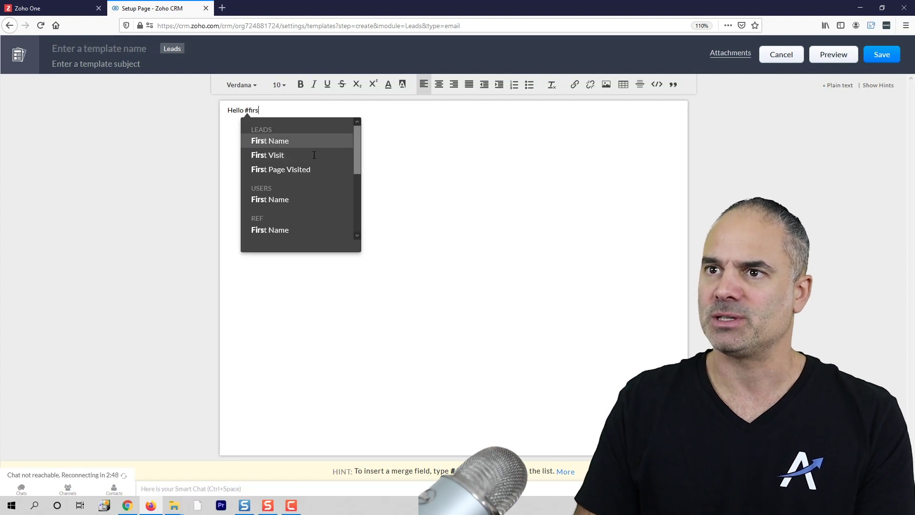
key(Return)
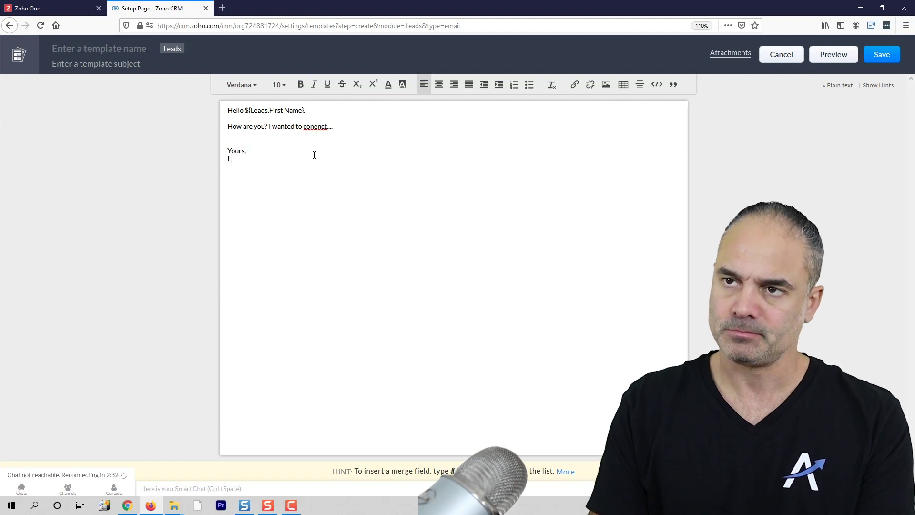
Step: Correct the misspelled 'conenct' to 'connect' in the template body
right_click(317, 130)
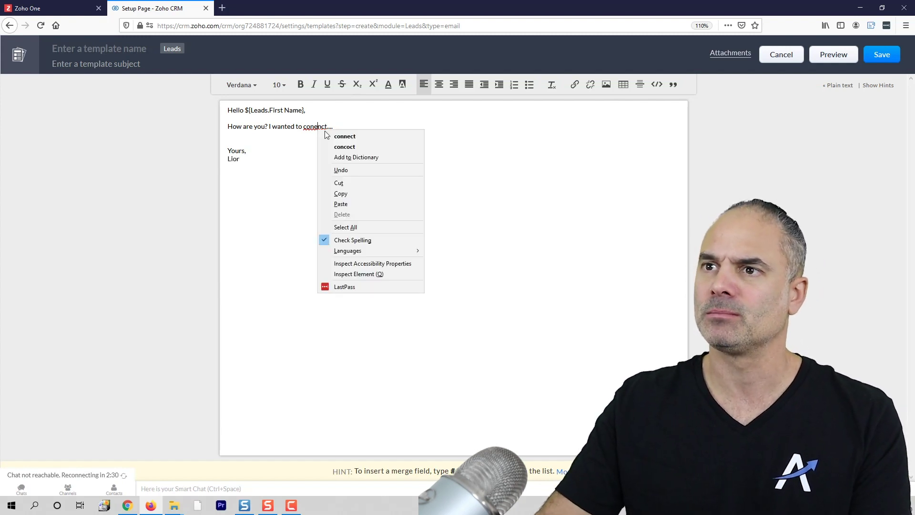
click(333, 136)
click(316, 166)
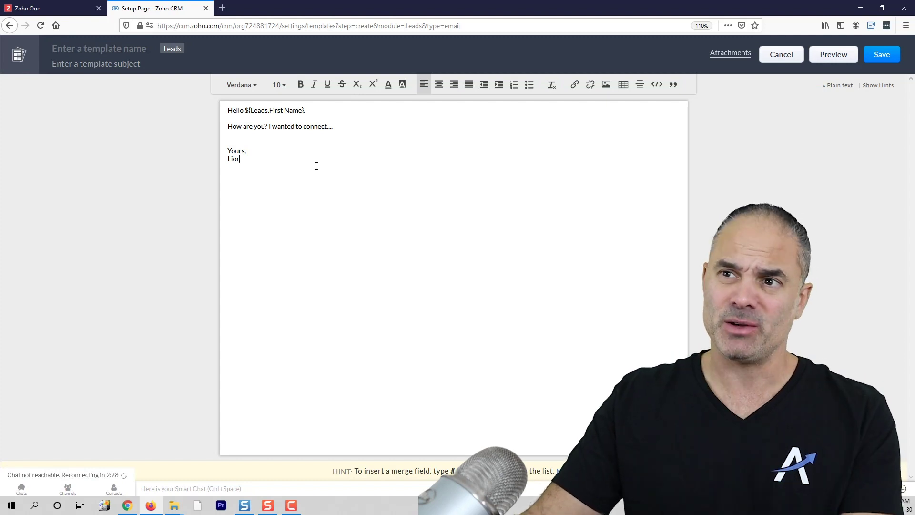
Step: Set the template subject to 'Missing you'
click(882, 54)
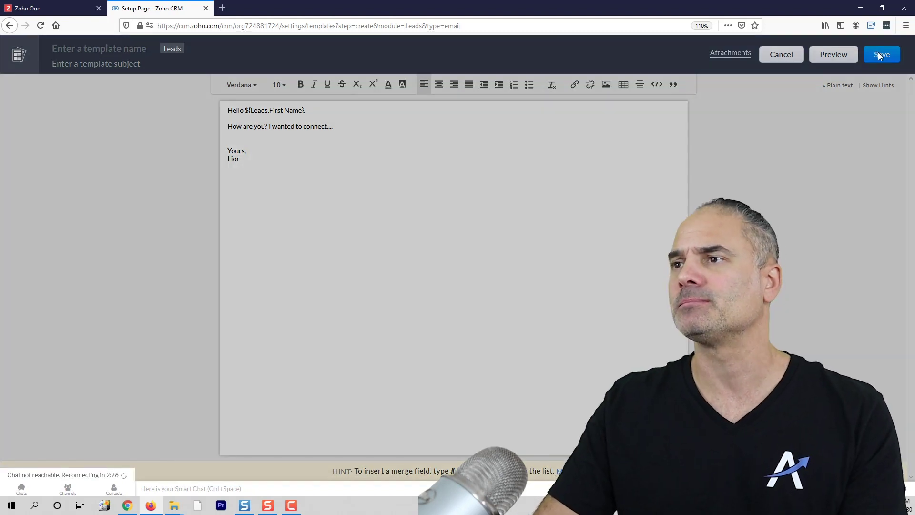
click(600, 48)
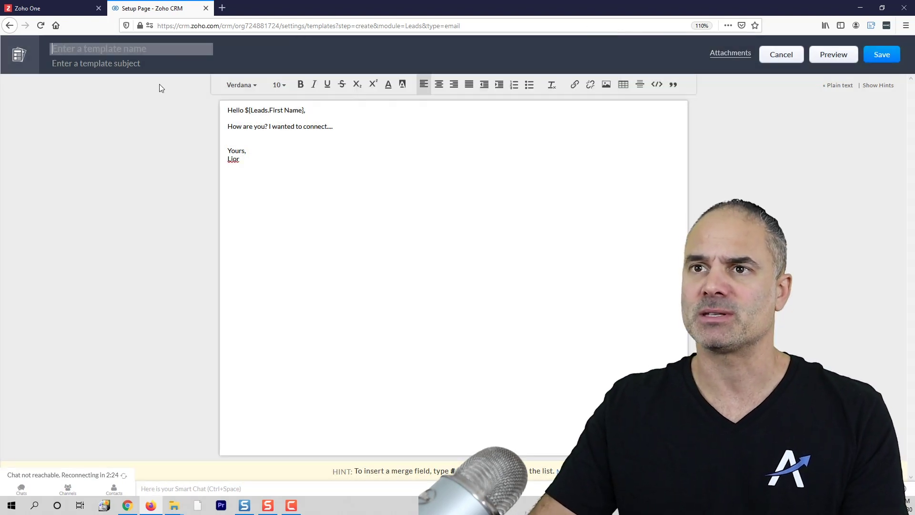
click(137, 65)
text(Missing you)
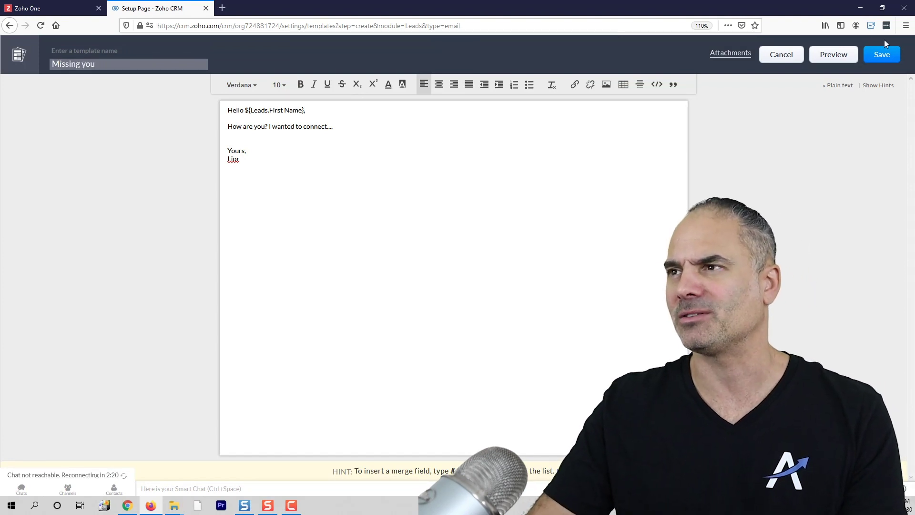
Step: Name the template 'test2'
click(882, 55)
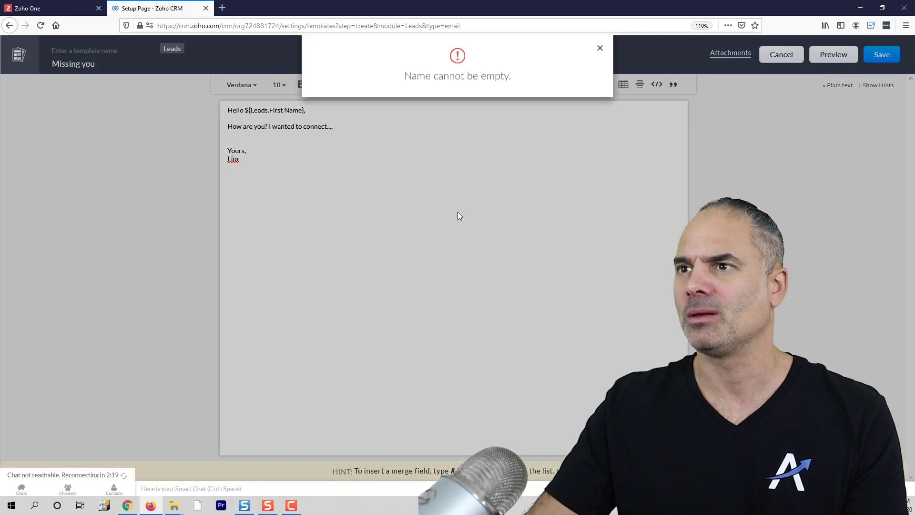
click(600, 48)
click(116, 50)
text(test2)
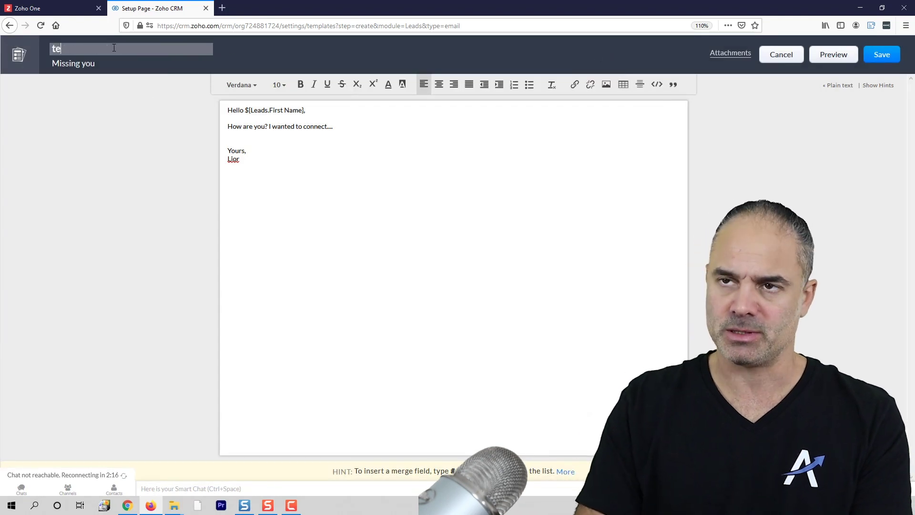
Step: Save the template into the Public Email Templates folder
click(881, 55)
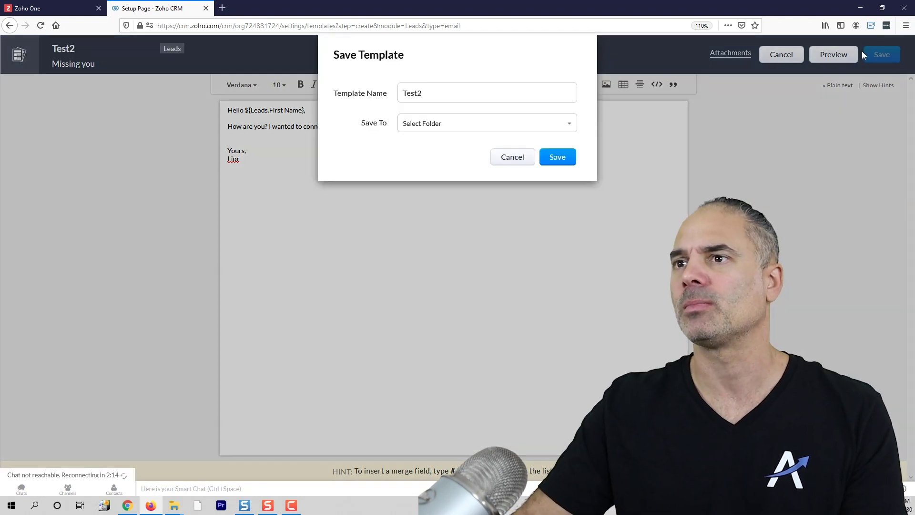
click(440, 125)
click(420, 152)
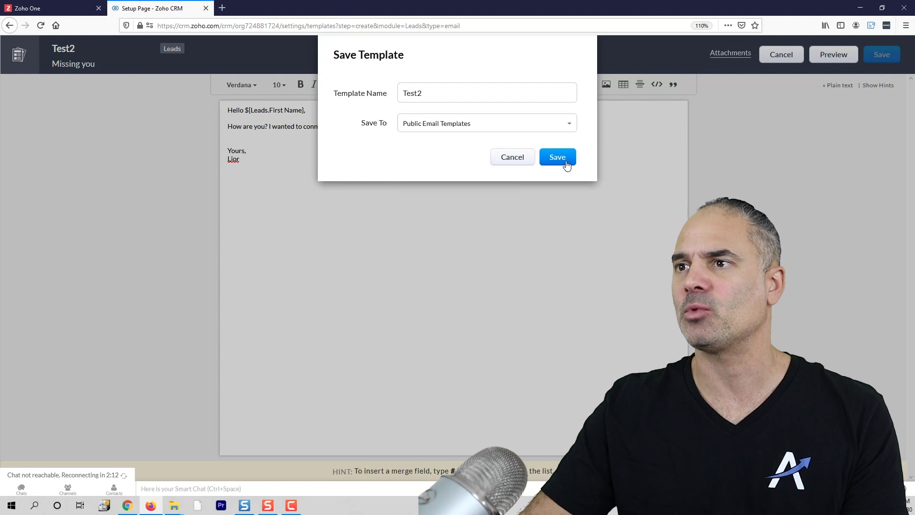
click(557, 156)
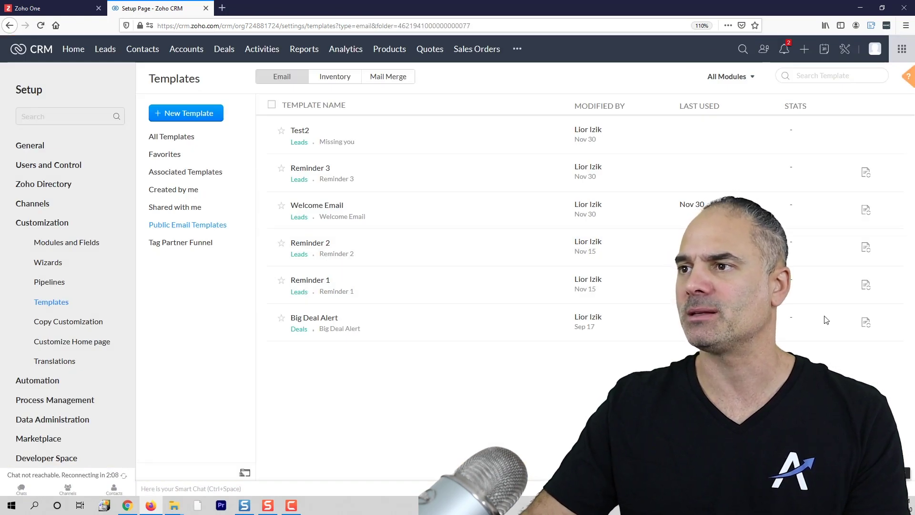
Step: Open the sample lead's record and start an email to them filled from the Test2 template
mouse_move(746, 180)
click(809, 189)
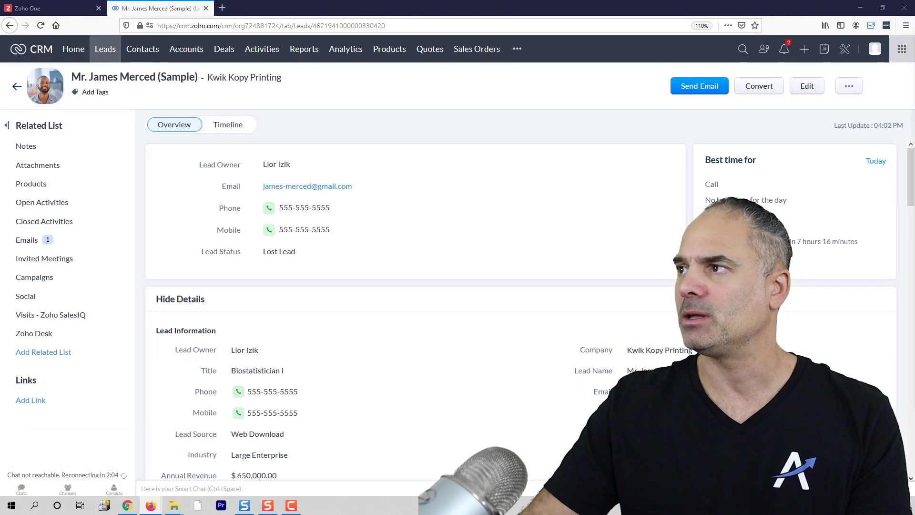
click(699, 86)
click(445, 95)
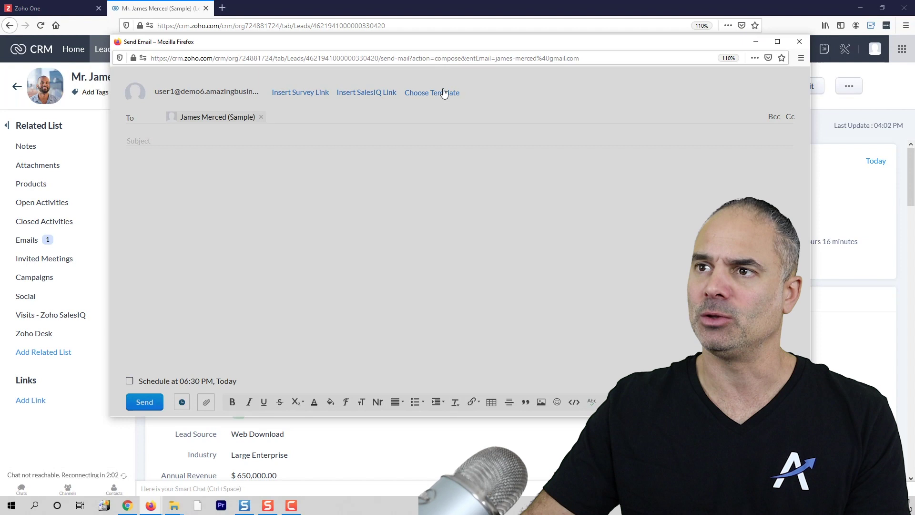
click(338, 147)
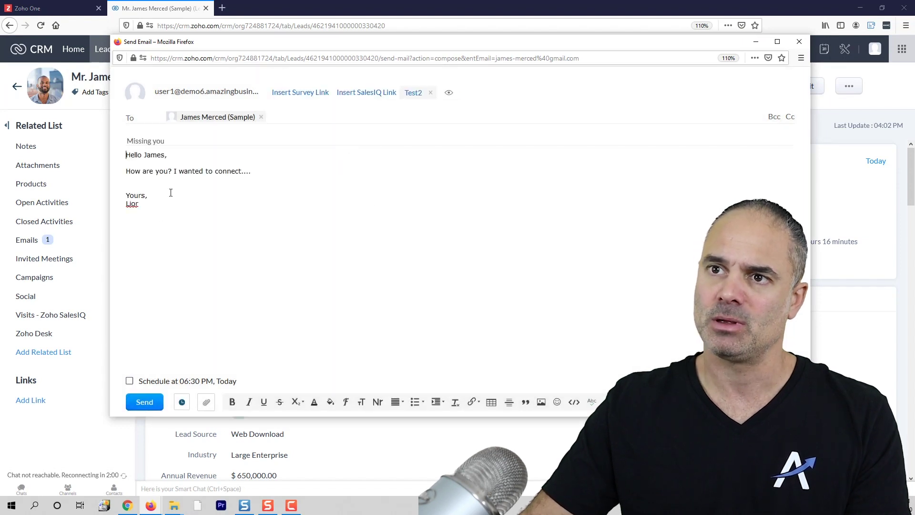